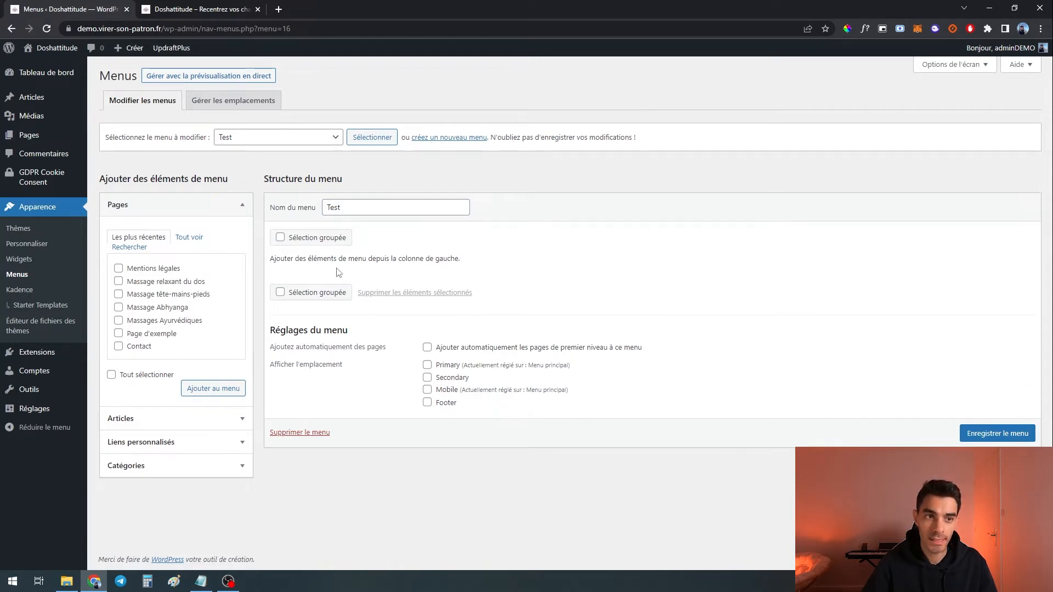
Assign the Test menu to the Primary location in the site customizer, publish the change and close the customizer
left_click(184, 12)
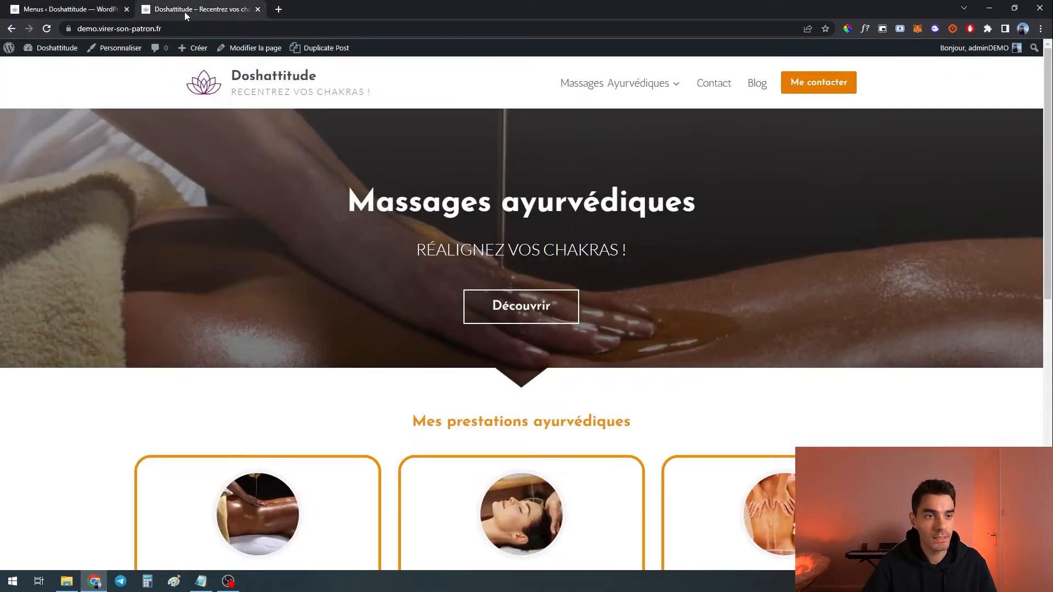
left_click(130, 50)
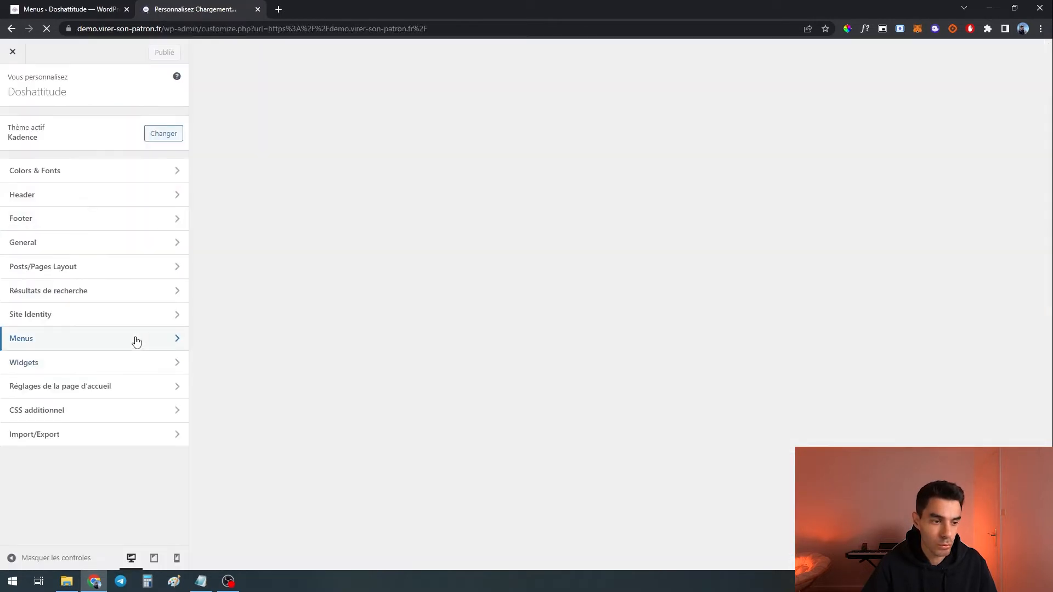
left_click(134, 338)
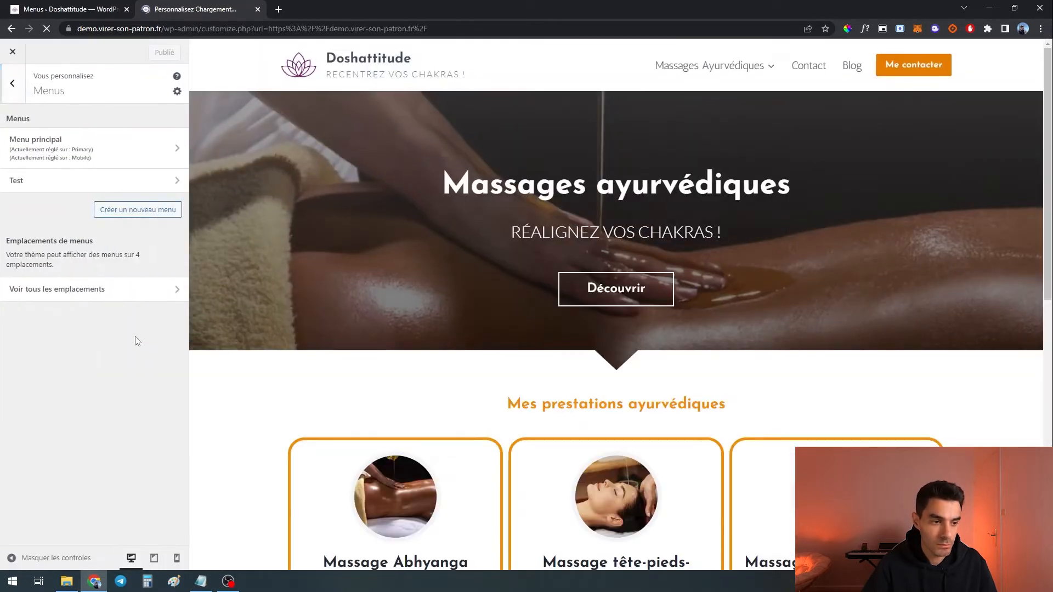
left_click(165, 297)
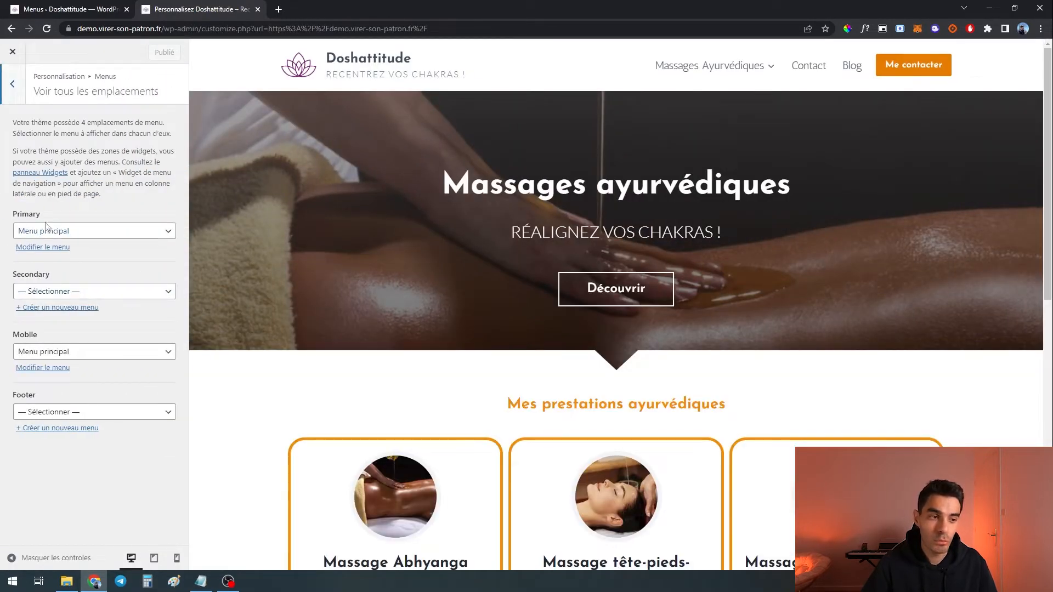
left_click(132, 232)
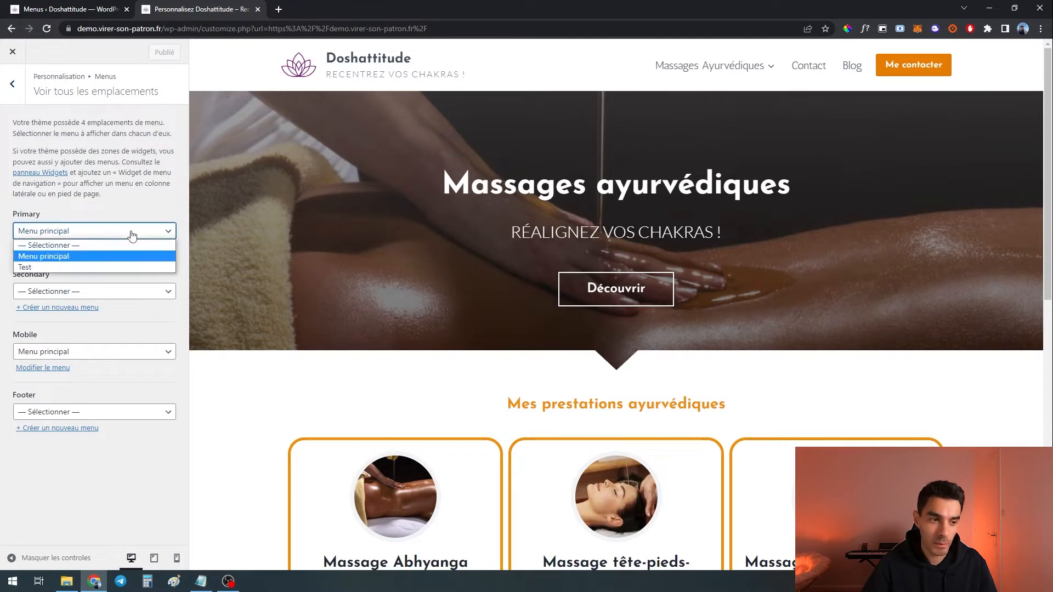
left_click(110, 267)
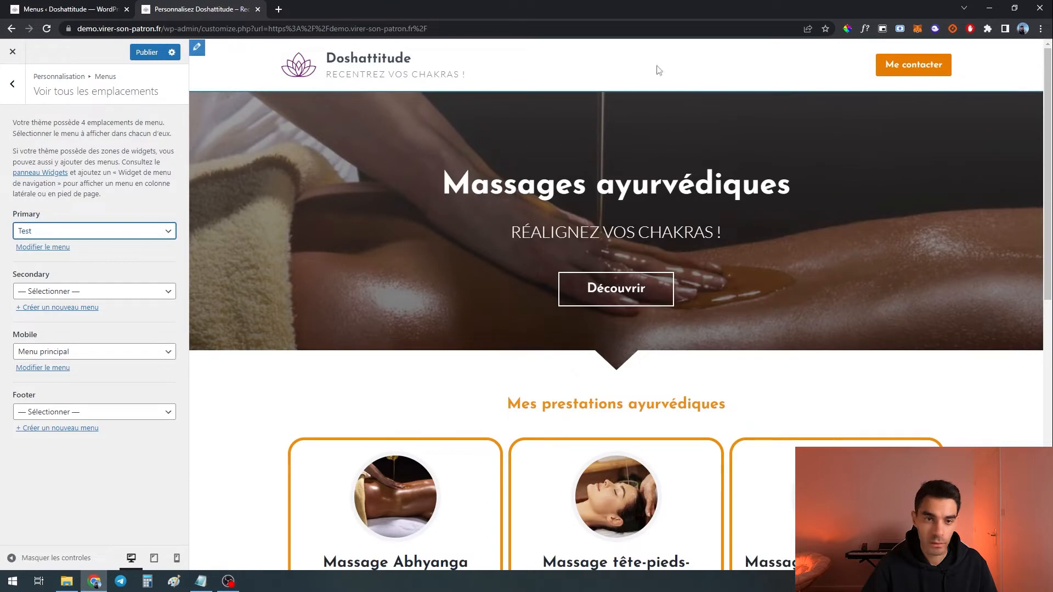
left_click(156, 59)
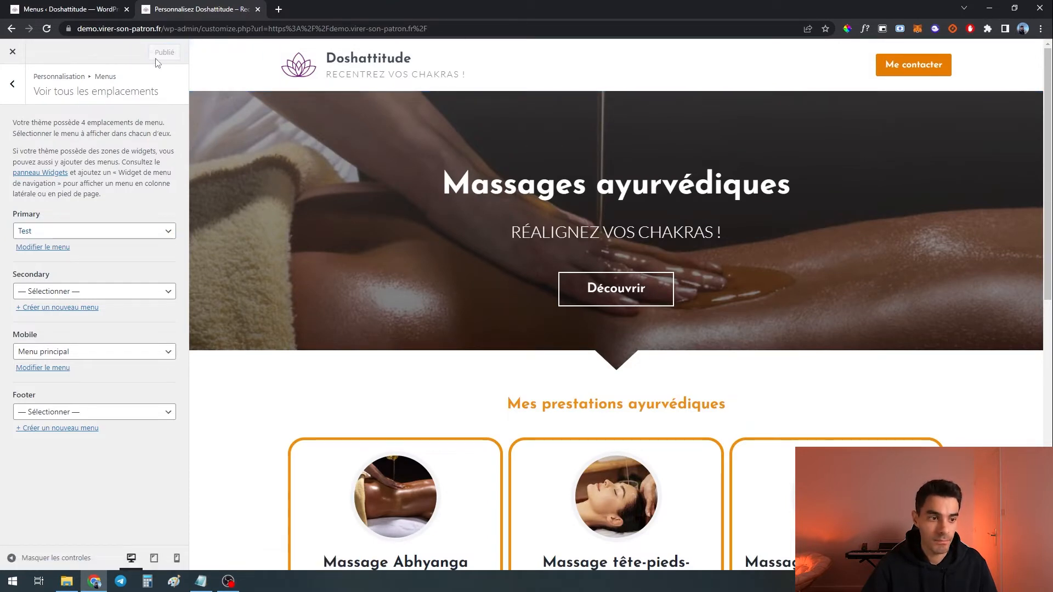
left_click(15, 52)
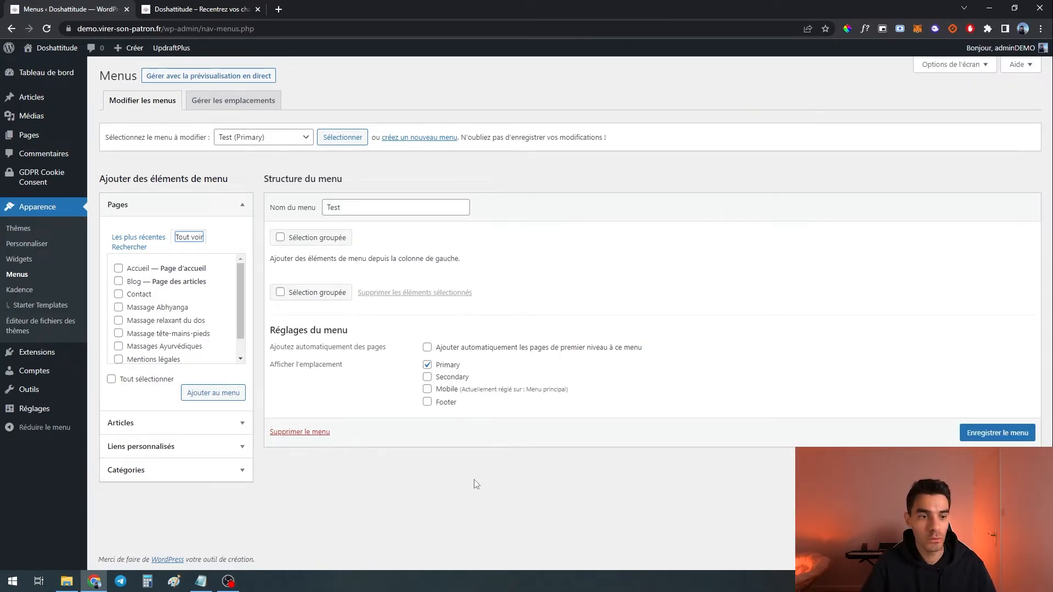
Add the Blog and Contact pages to the Test menu, save it and reload the live site to check the header
left_click(487, 267)
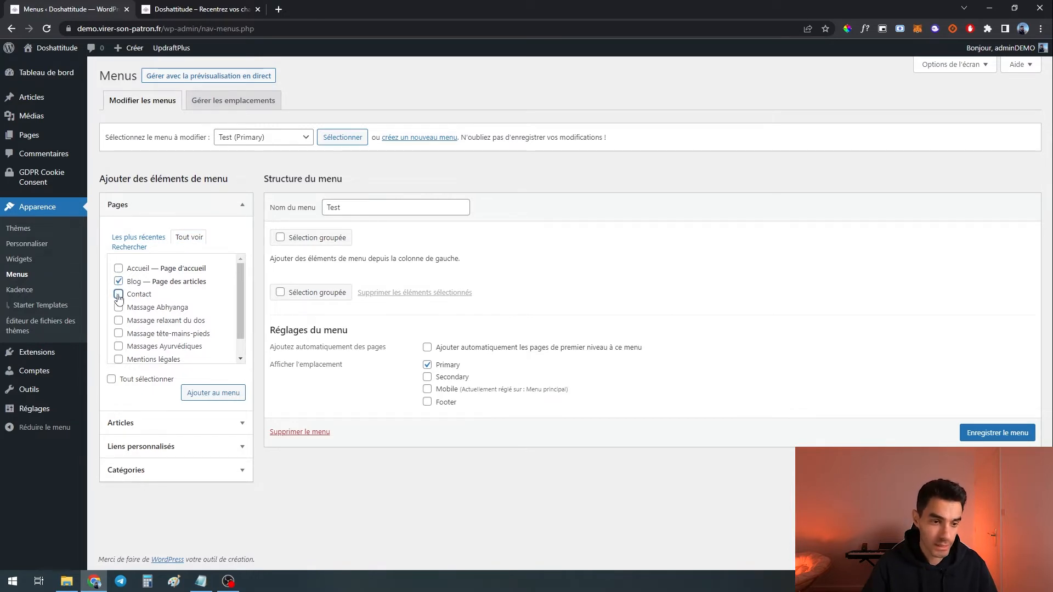
left_click(204, 393)
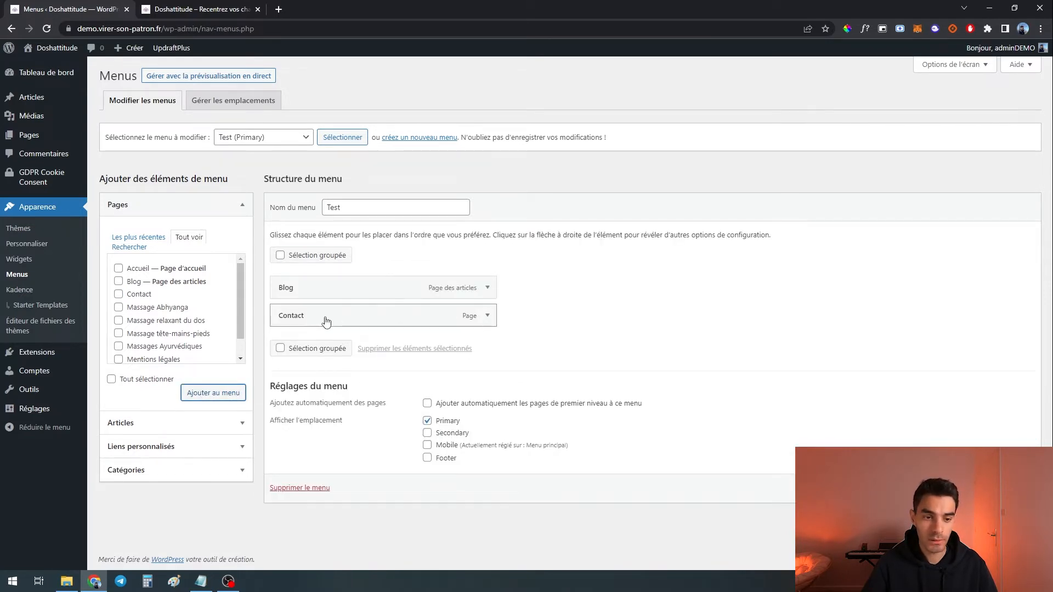
mouse_move(325, 321)
left_mouse_down()
mouse_move(328, 290)
mouse_move(330, 310)
left_mouse_up()
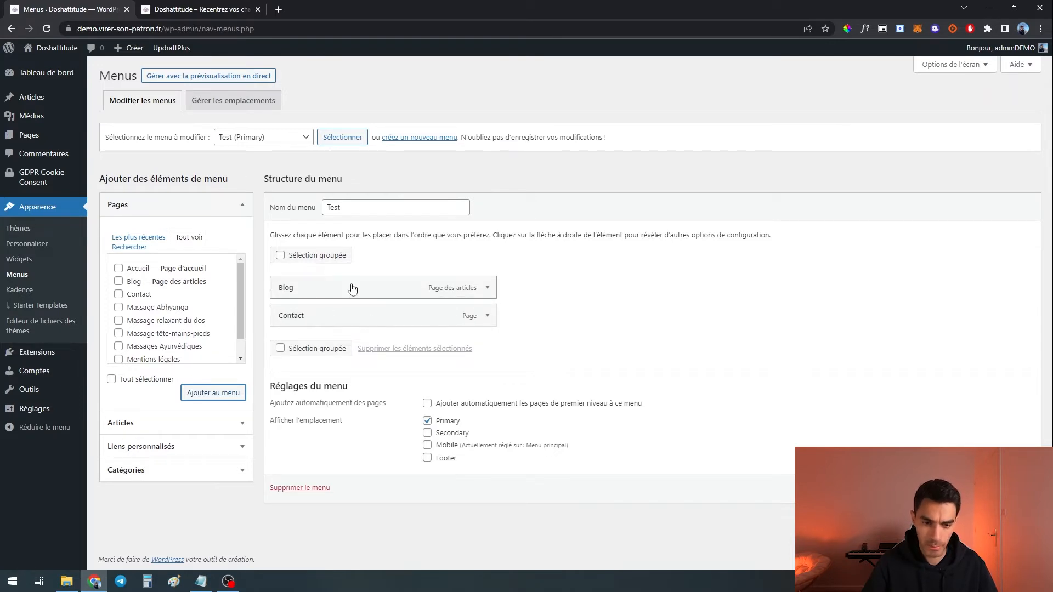
left_click(997, 488)
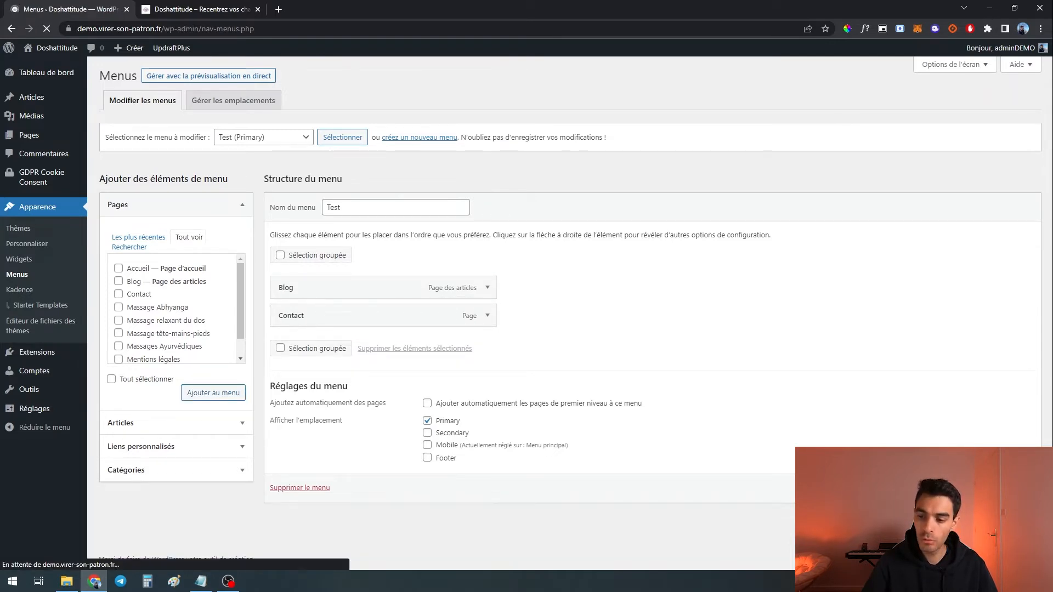
left_click(203, 11)
left_click(47, 30)
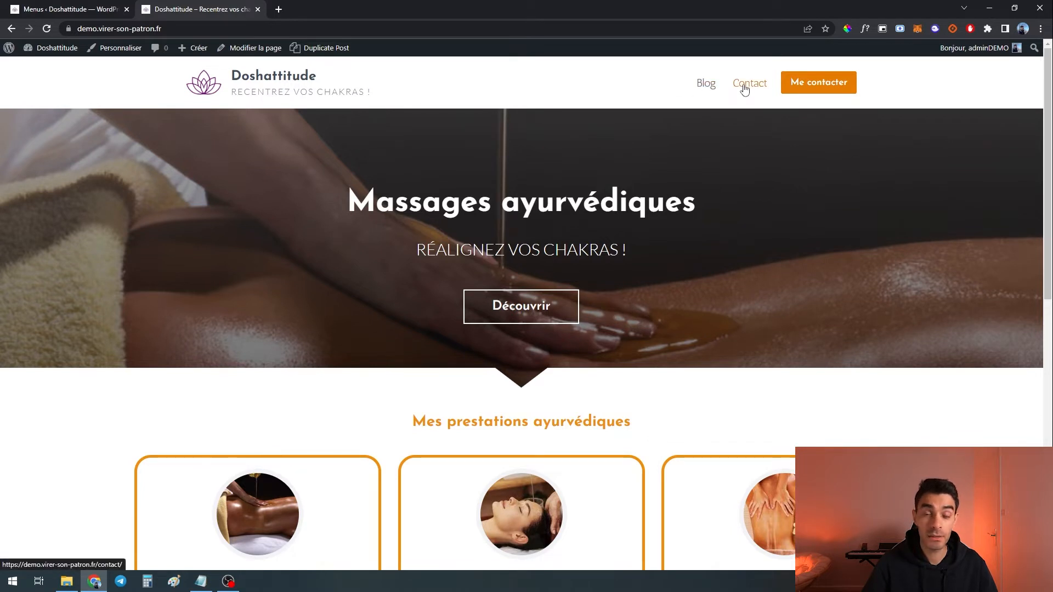
Add the Massages Ayurvédiques page to the Test menu, place it first above Blog and save the menu
key("ctrl+Tab")
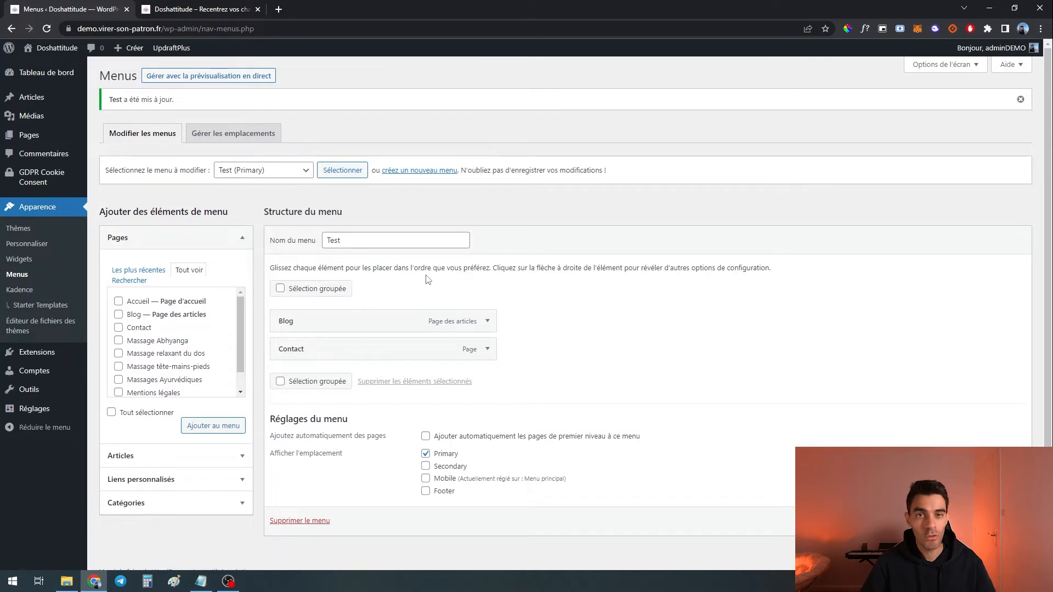
scroll(204, 319, "down", 1)
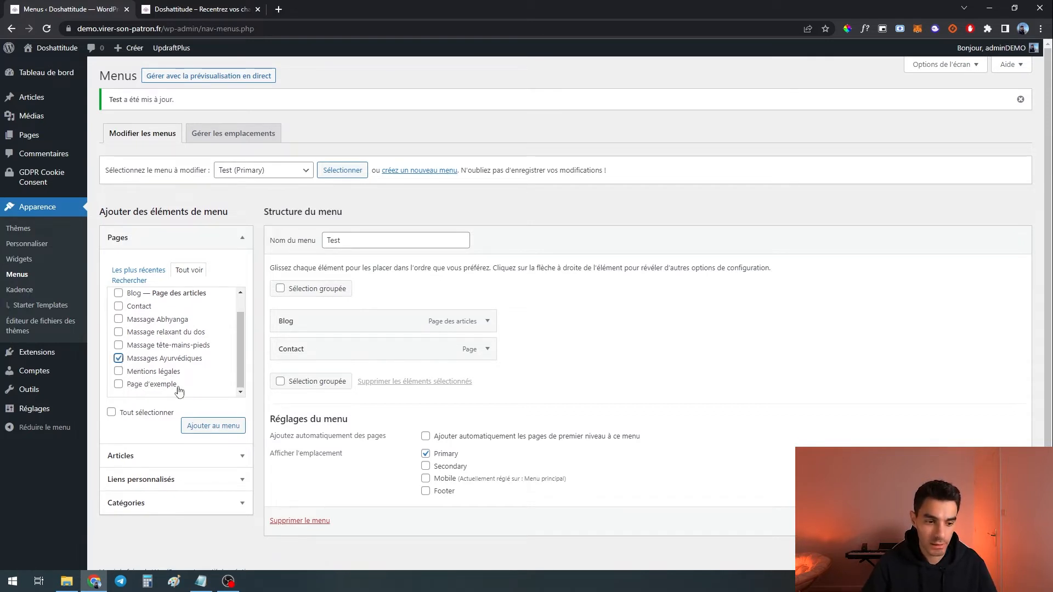
left_click(213, 425)
left_click_drag(330, 377, 331, 326)
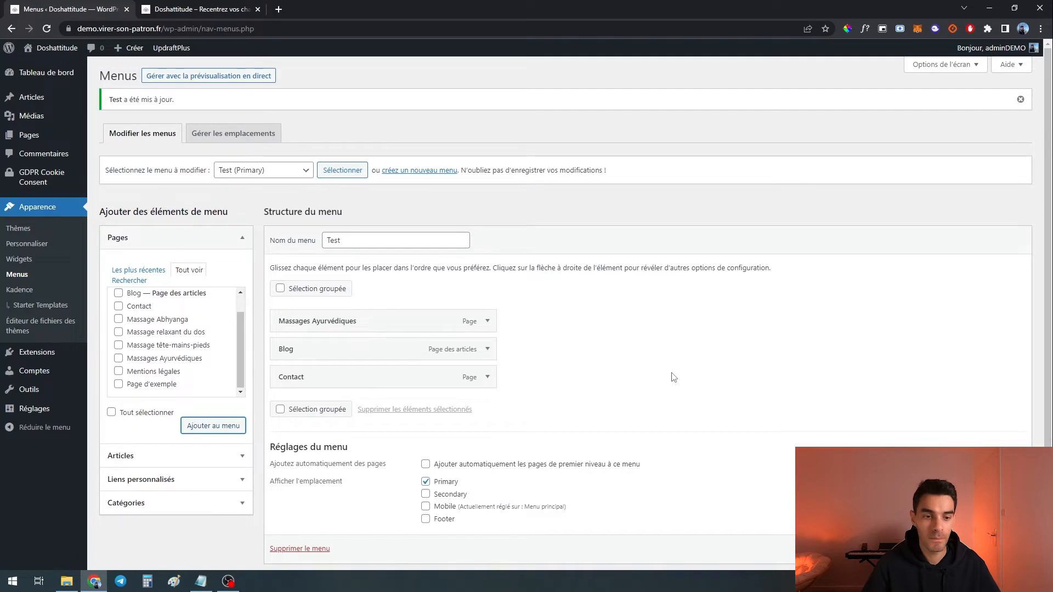
scroll(673, 378, "down", 1)
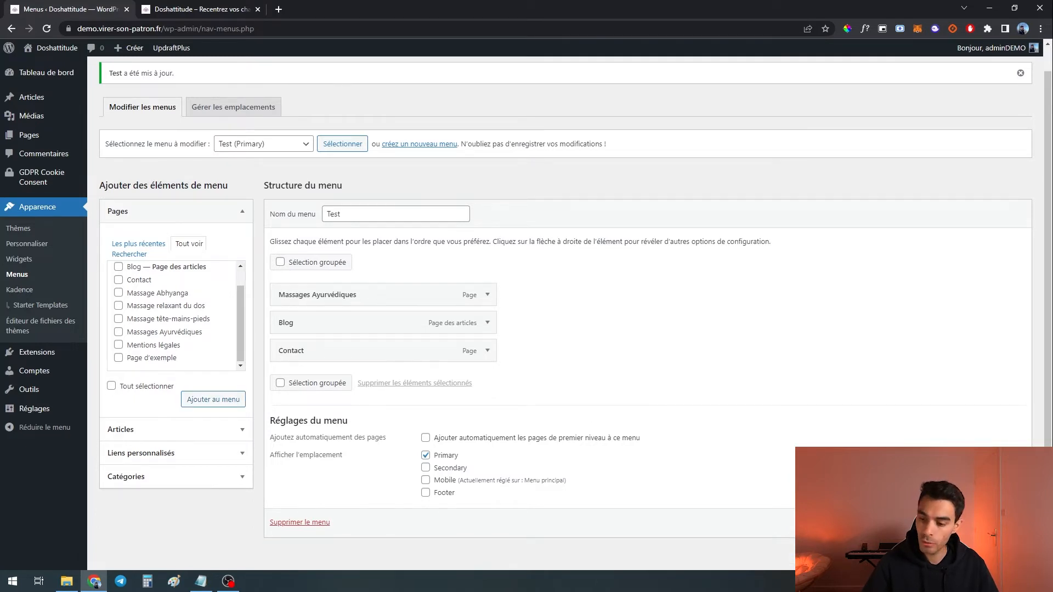
left_click(990, 523)
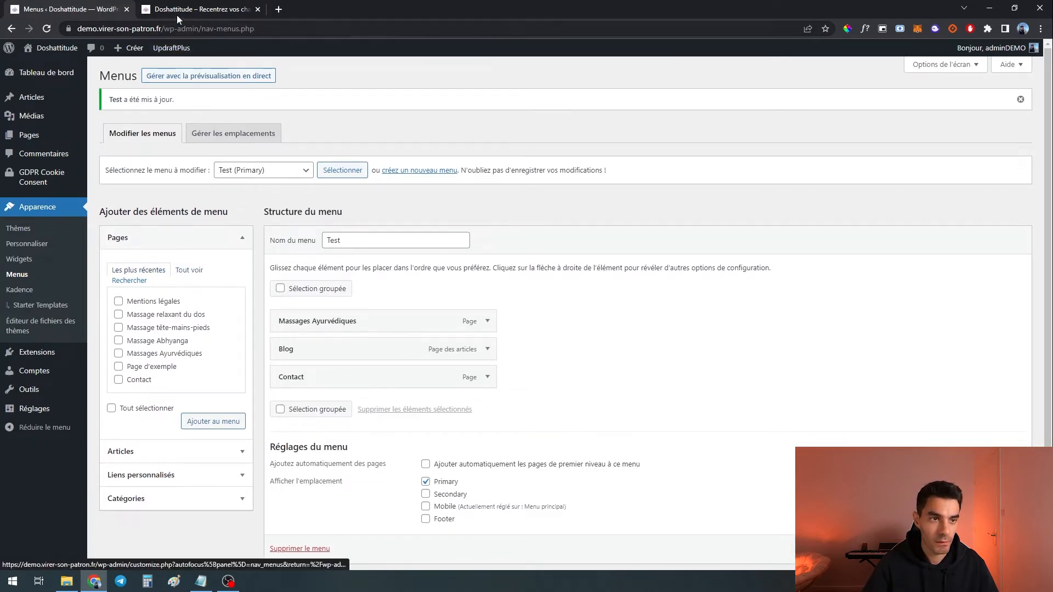
Reload the live site and view the Massages Ayurvédiques page through the header menu
left_click(176, 15)
left_click(48, 29)
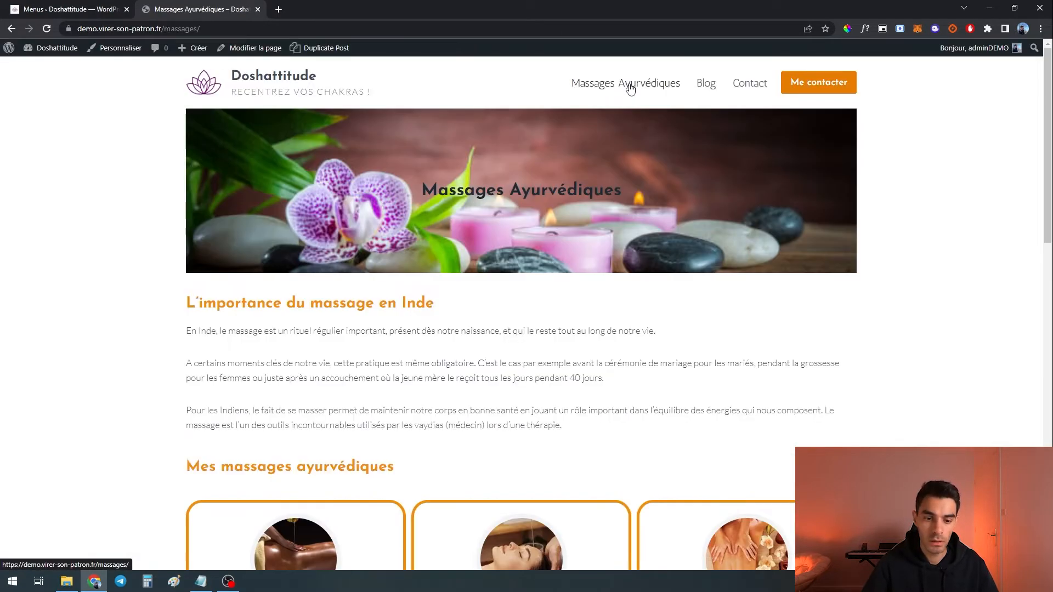
scroll(285, 382, "down", 5)
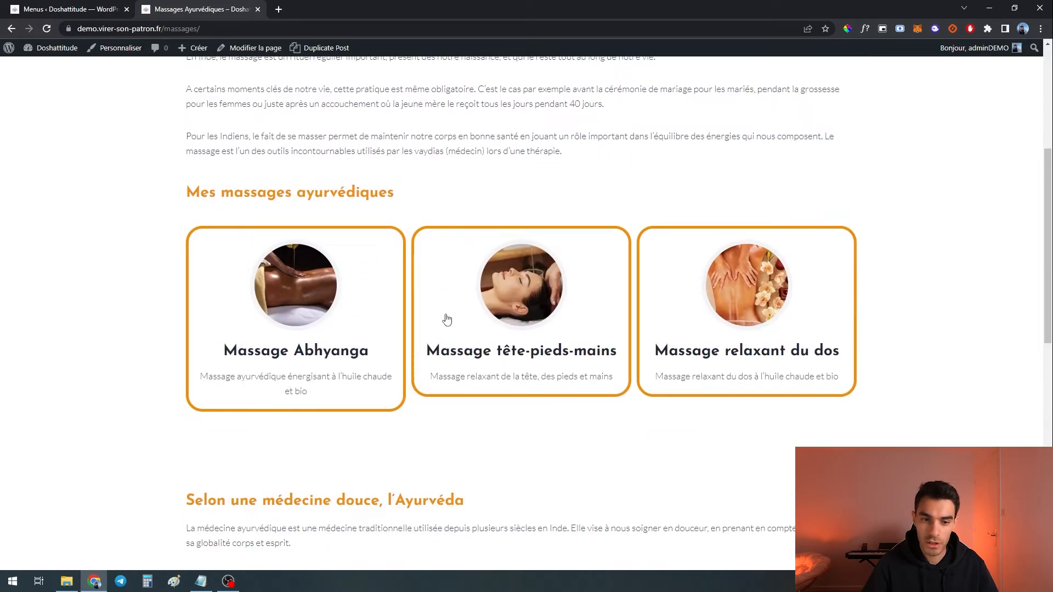
scroll(446, 320, "up", 5)
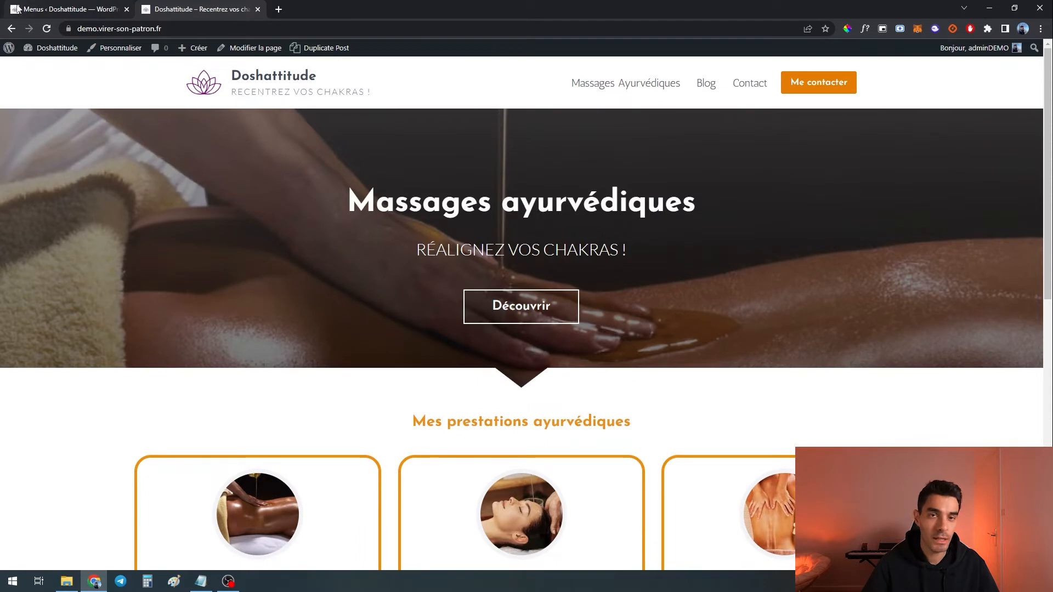
Add the Massage relaxant du dos, Massage tête-mains-pieds and Massage Abhyanga pages to the Test menu, save it and reload the live site
left_click(24, 10)
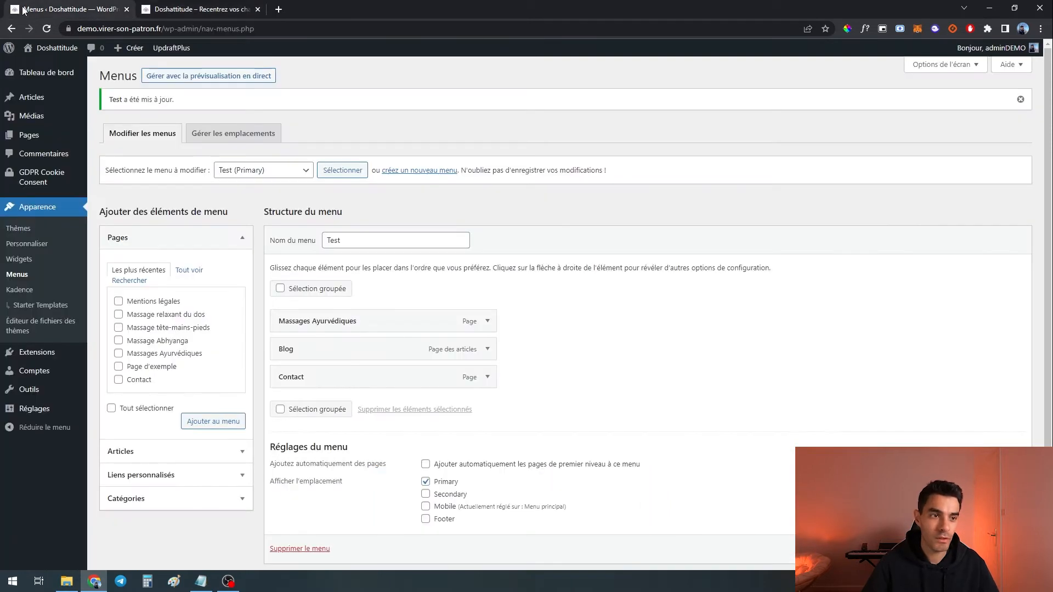
left_click(118, 328)
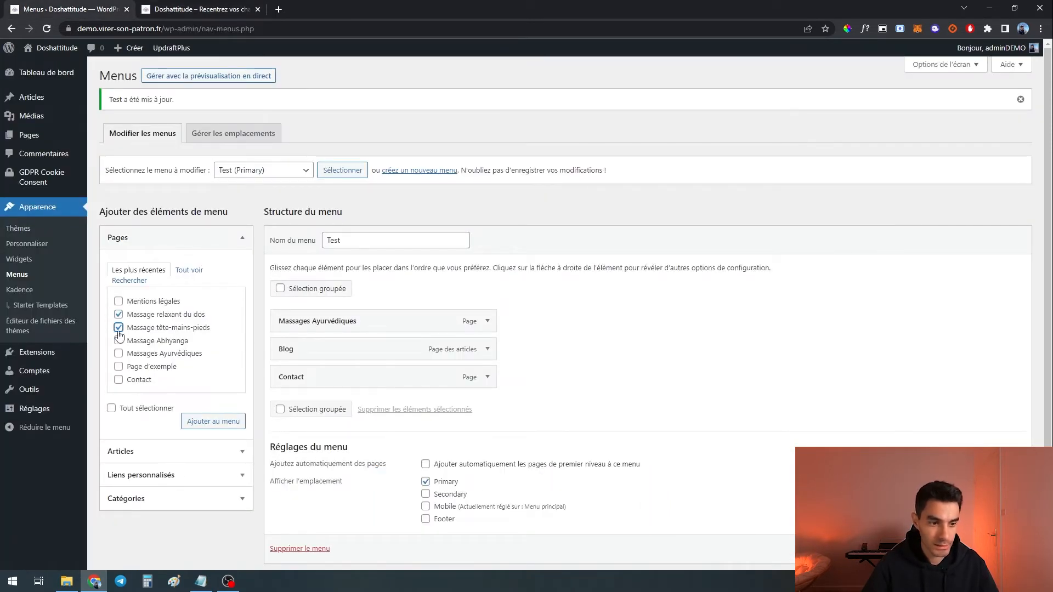
left_click(209, 420)
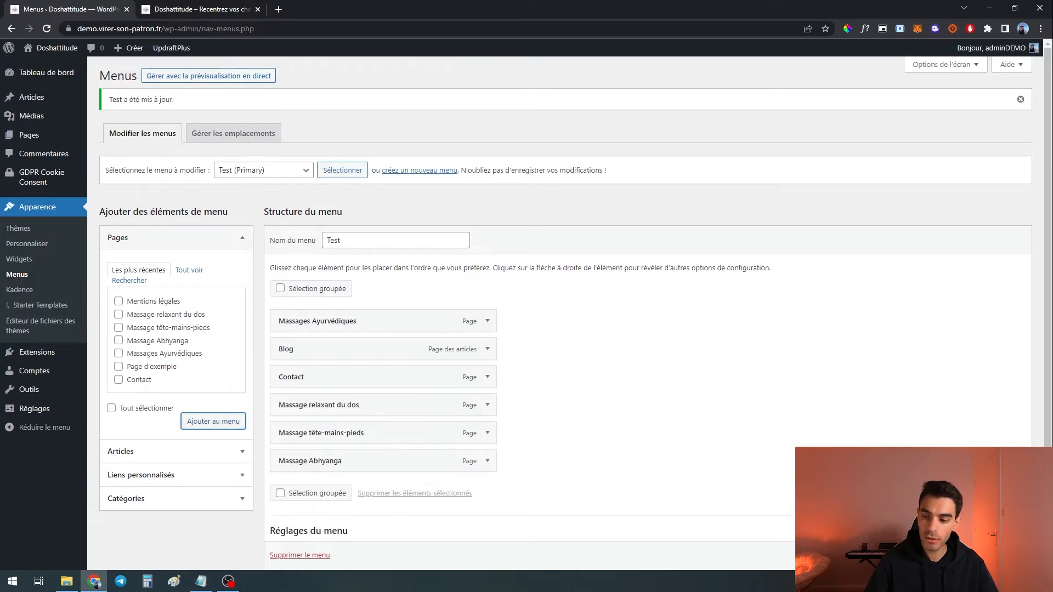
left_click(175, 11)
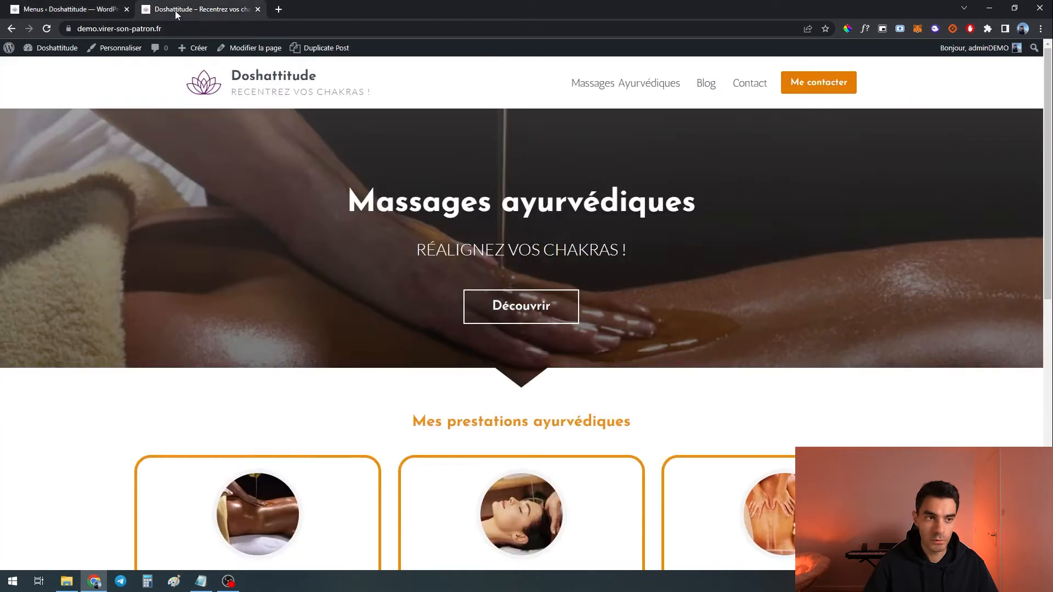
left_click(47, 29)
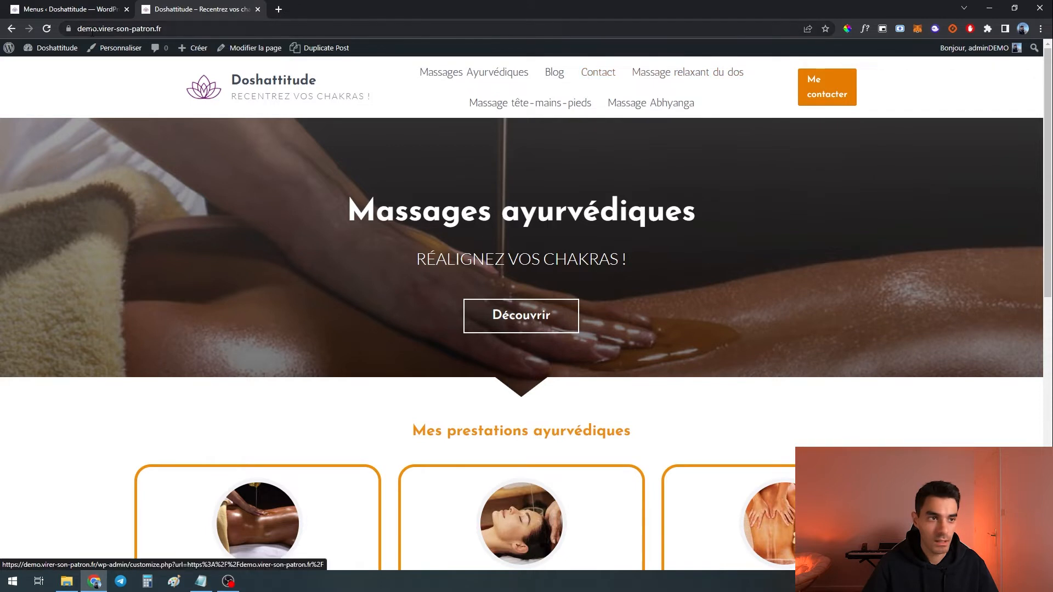
Make Massage relaxant du dos and Massage tête-mains-pieds sub-items of Massages Ayurvédiques in the Test menu
left_click(71, 10)
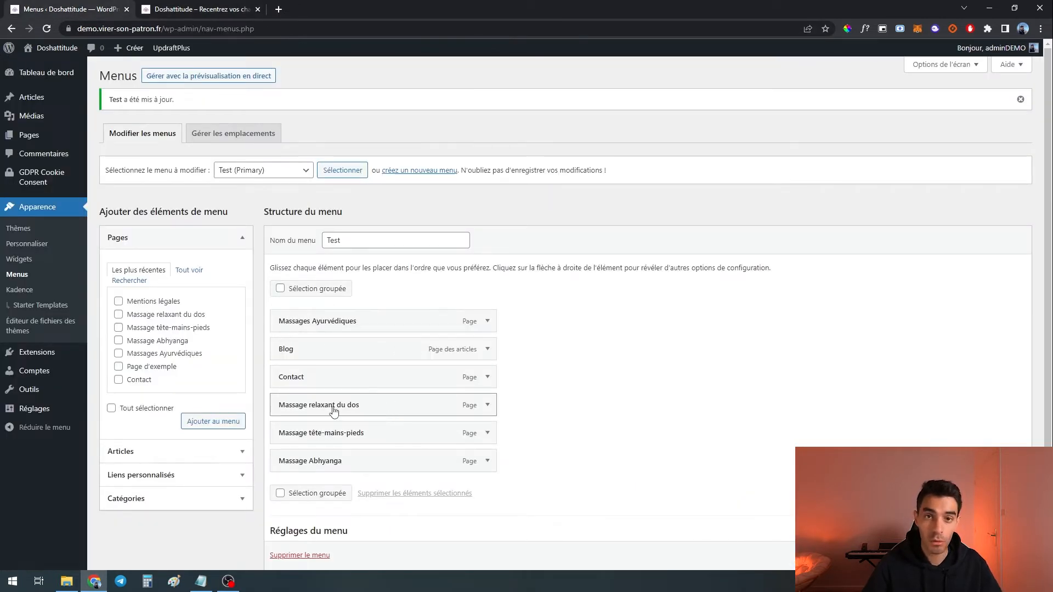
left_click_drag(333, 410, 348, 353)
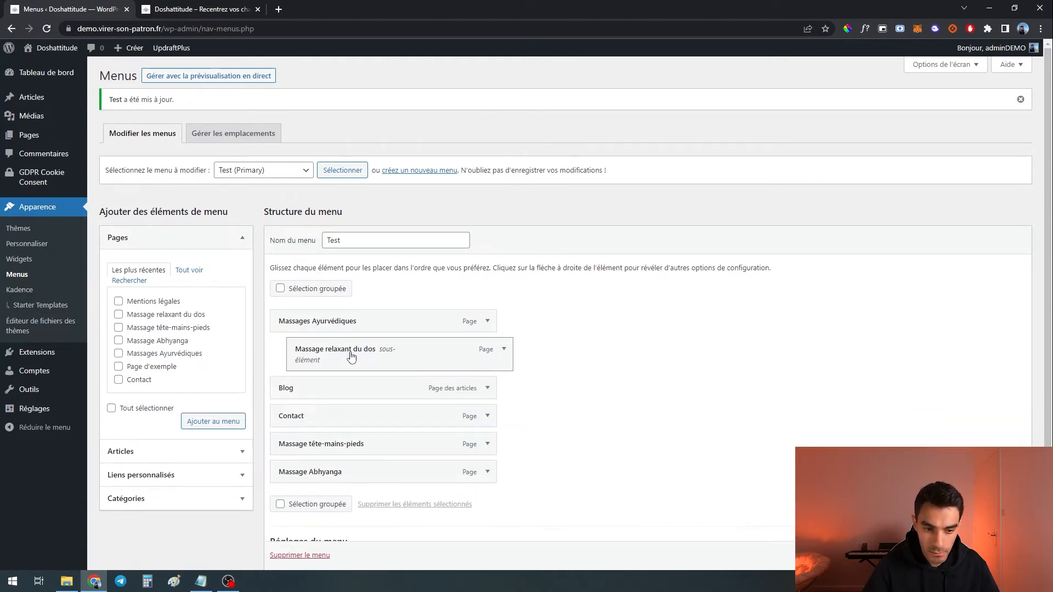
left_click(487, 444)
scroll(487, 447, "down", 4)
left_click(339, 438)
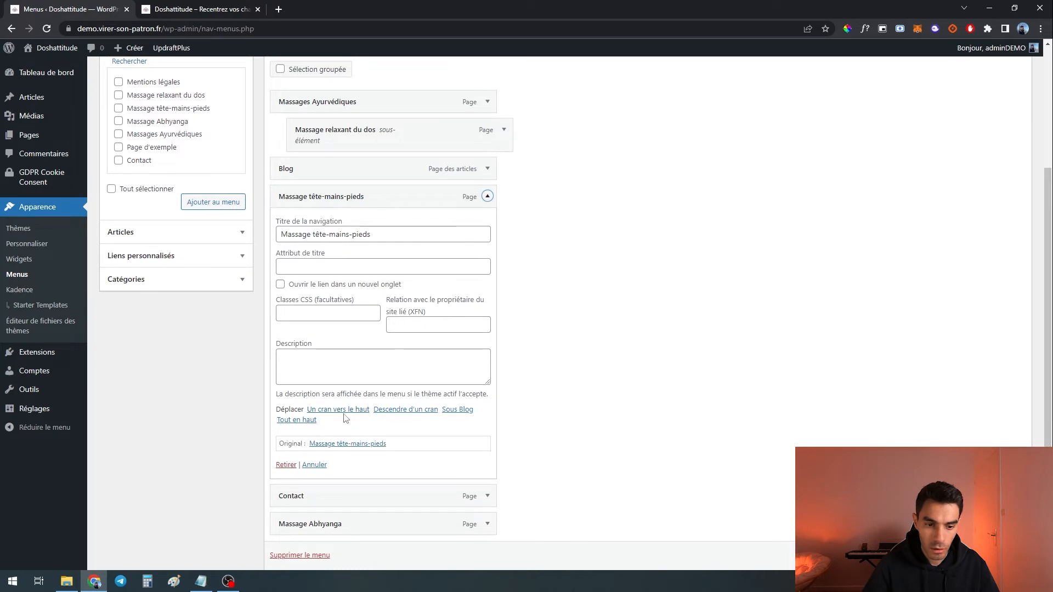
left_click(343, 410)
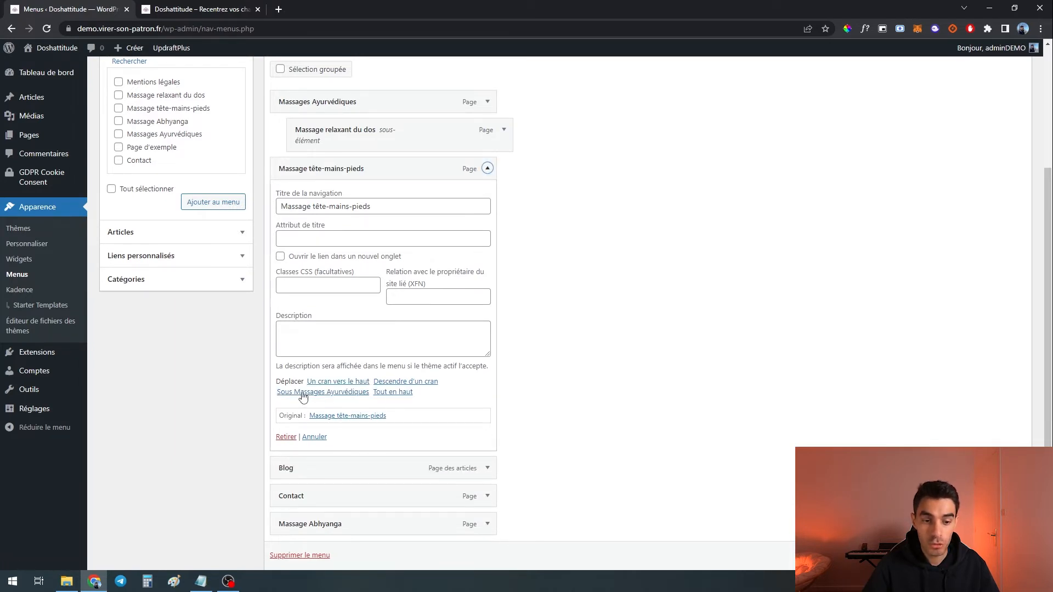
left_click(332, 392)
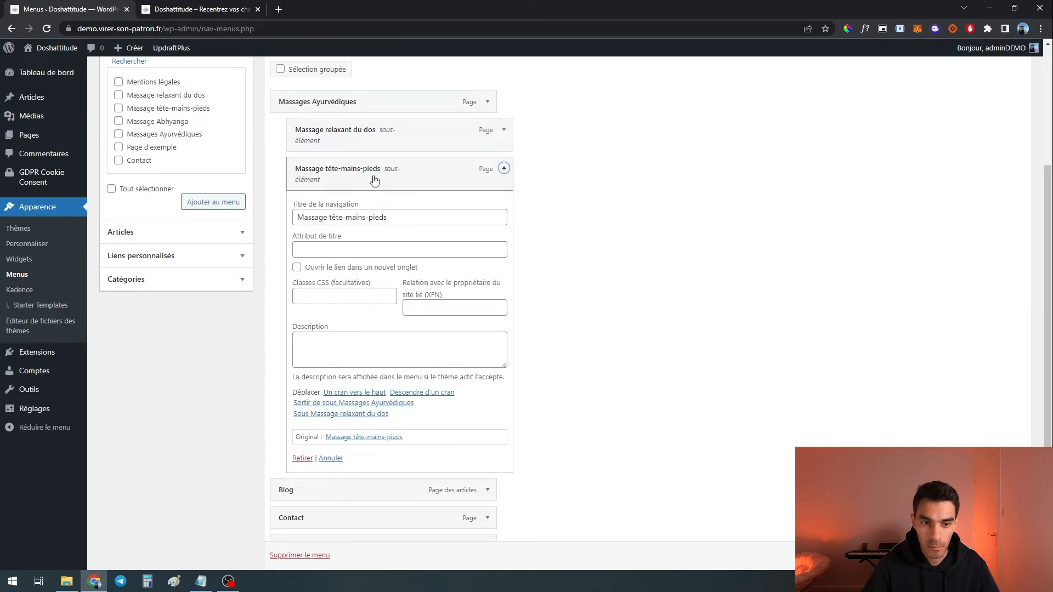
left_click(503, 169)
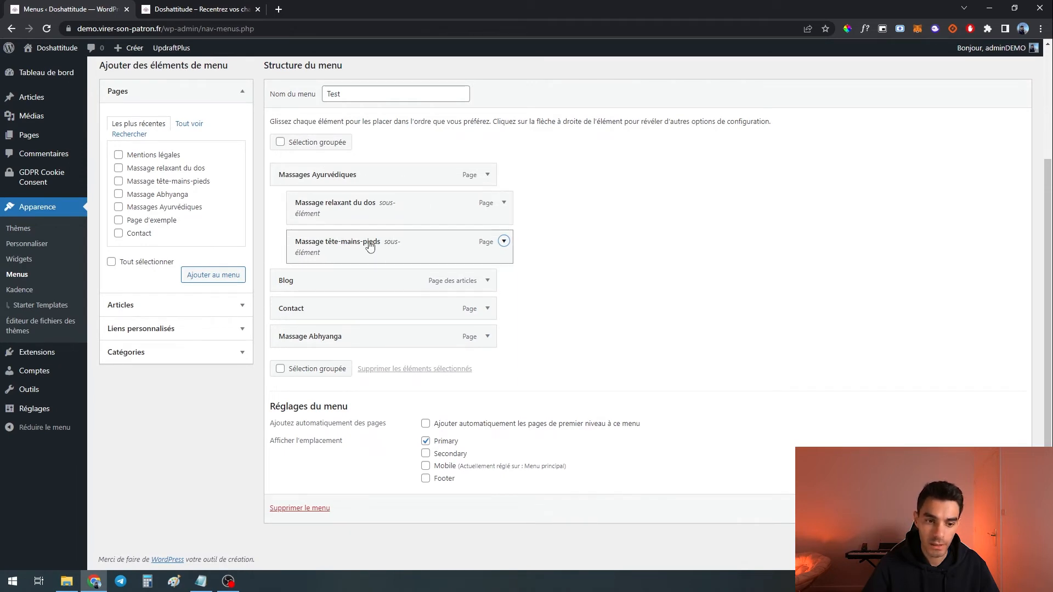
Make Massage Abhyanga the first sub-item of Massages Ayurvédiques, nest Massage relaxant du dos beneath it and save the menu
left_click_drag(328, 337, 338, 207)
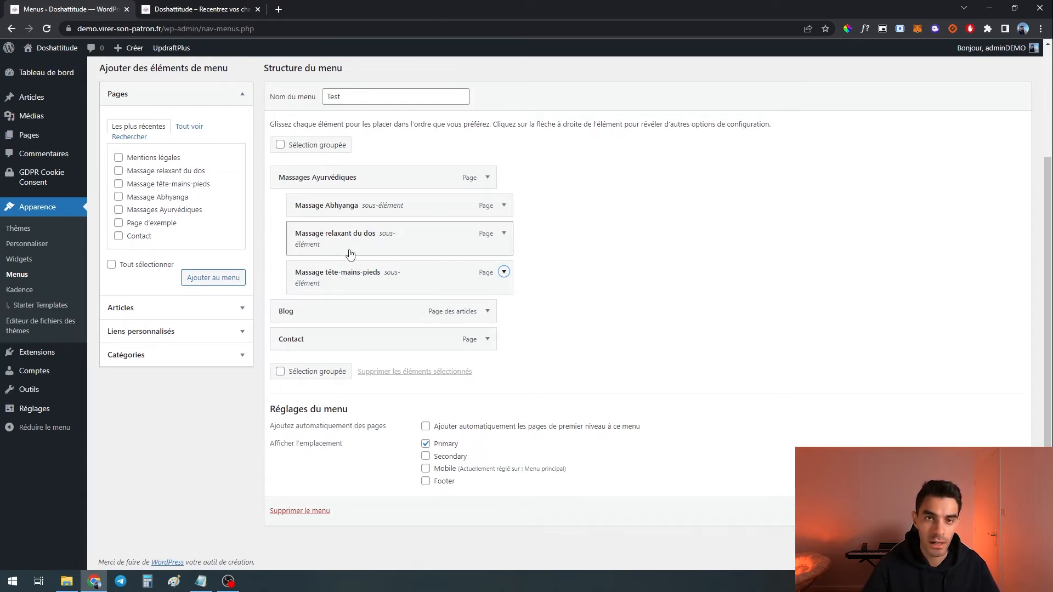
left_click_drag(302, 245, 319, 258)
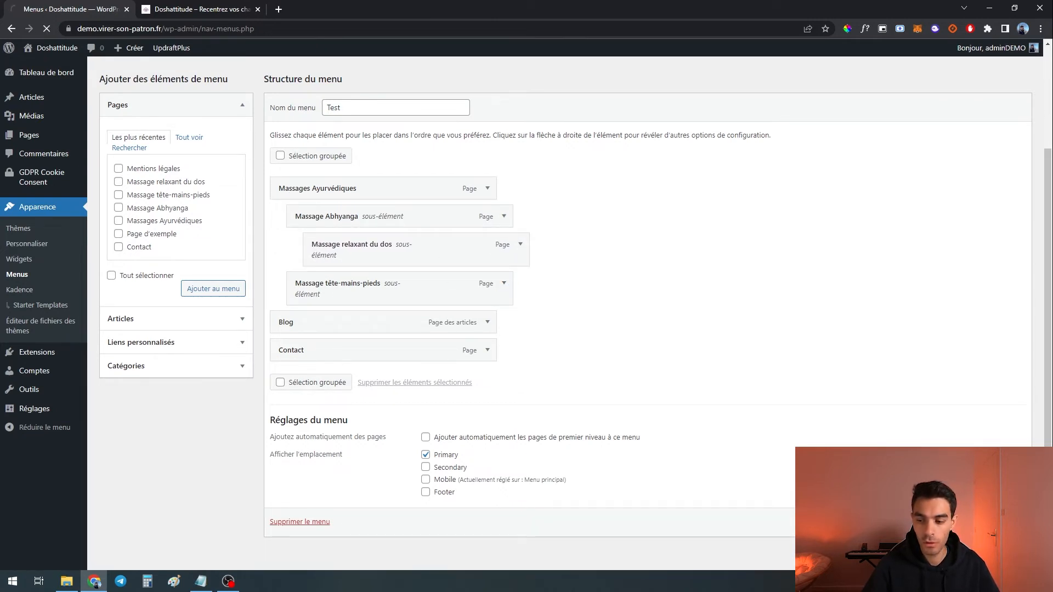
left_click(180, 9)
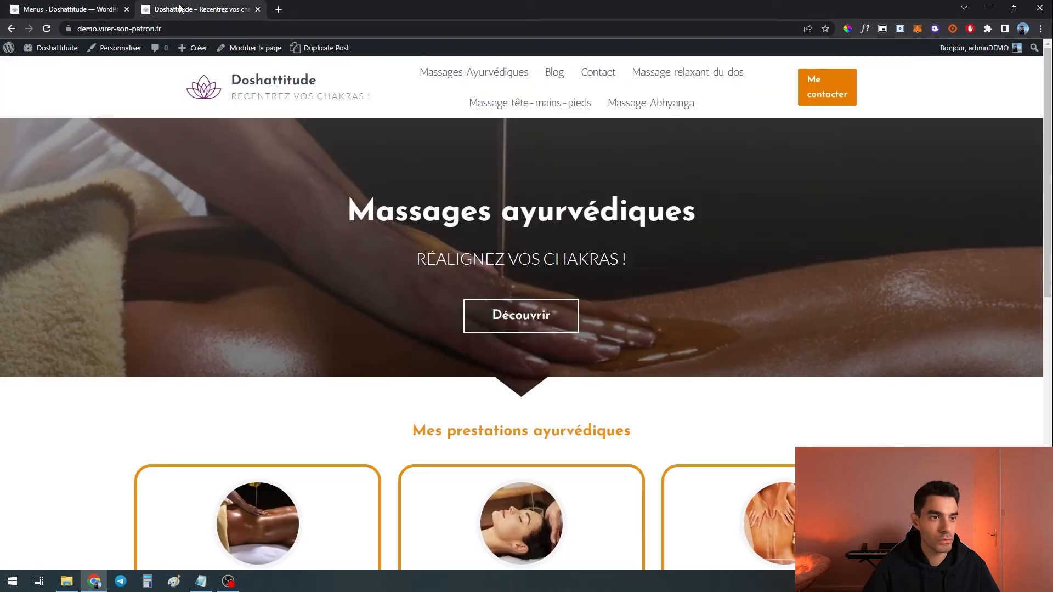
Reload the live site and view the nested sub-items under Massages Ayurvédiques and Massage Abhyanga in the header menu
left_click(48, 30)
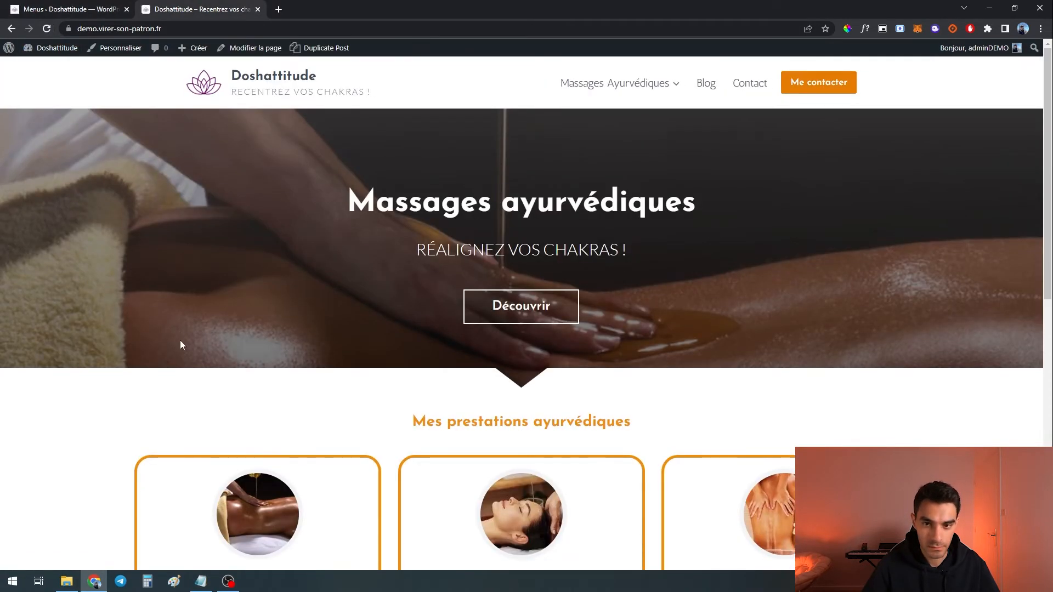
mouse_move(629, 86)
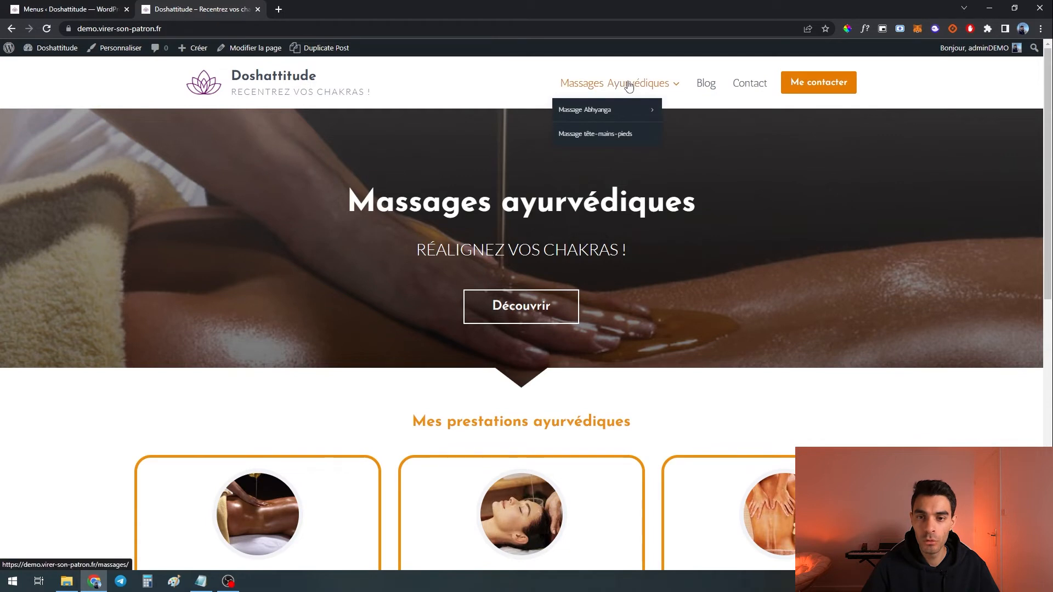
mouse_move(599, 111)
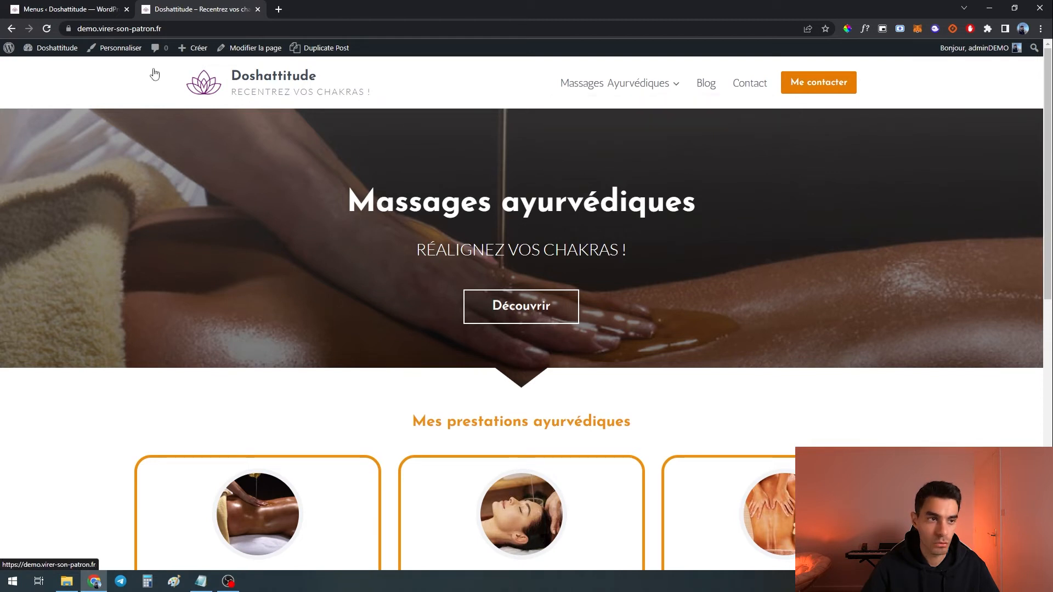
Move Massage relaxant du dos up to a direct sub-item of Massages Ayurvédiques in the Test menu, save it and reload the live site
left_click(31, 11)
left_click_drag(420, 390, 402, 390)
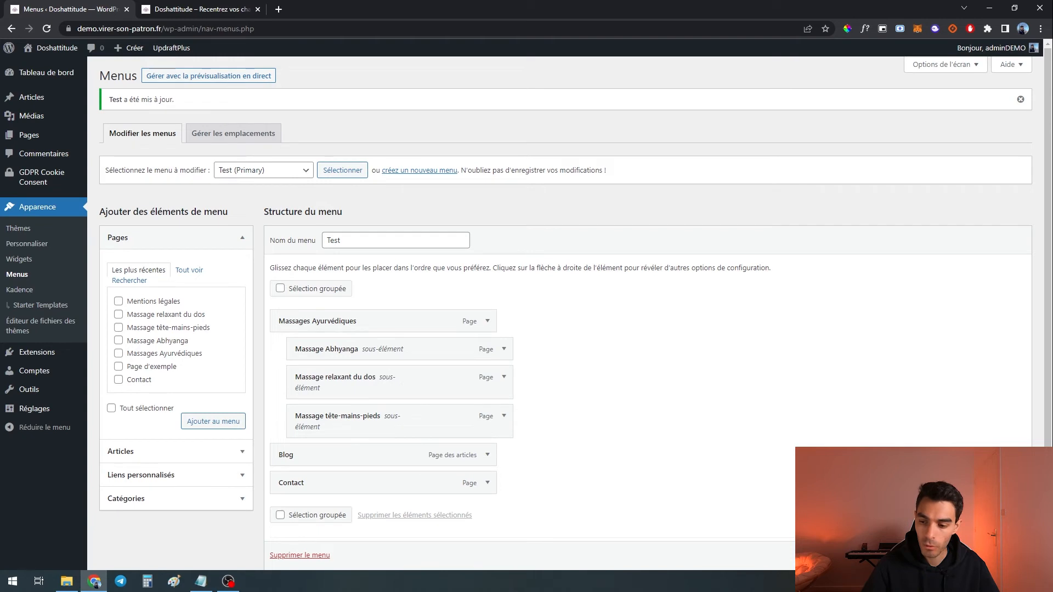
scroll(402, 391, "down", 1)
left_click(193, 10)
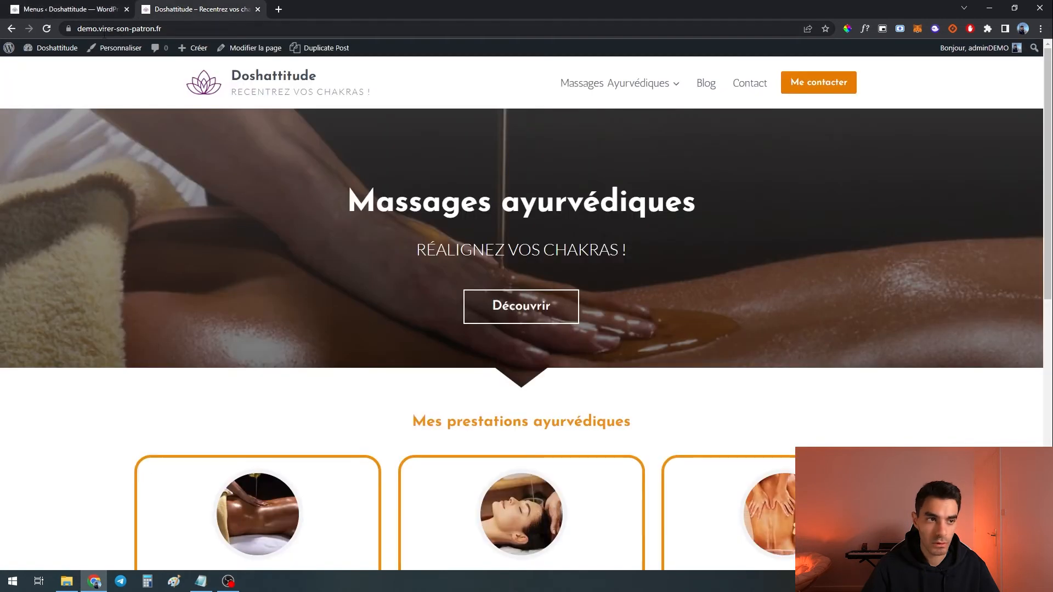
left_click(47, 30)
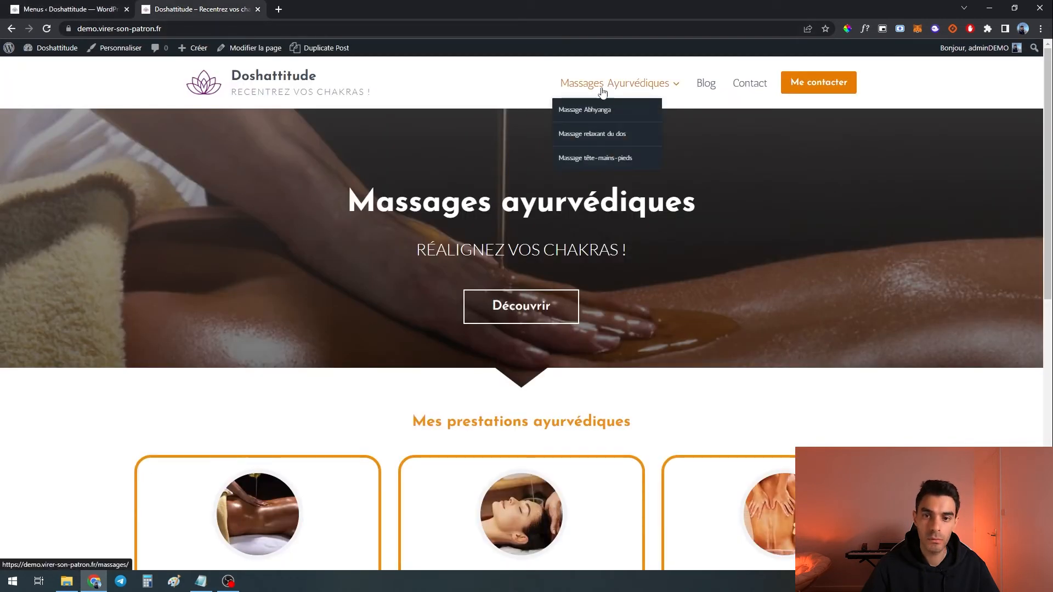